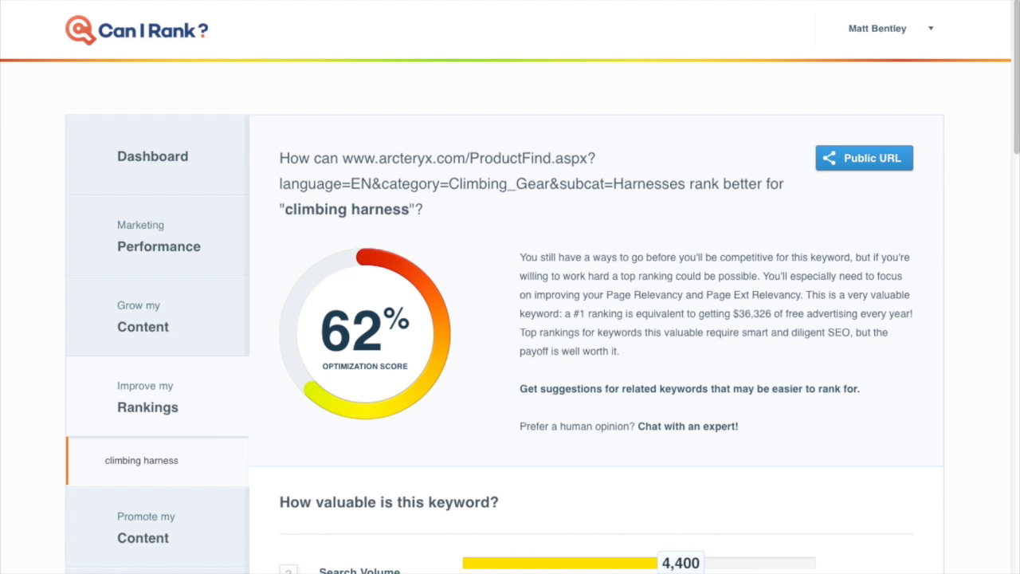
# Scroll the Arc'teryx 'climbing harness' report (62% optimization score) down toward the keyword value metrics.
pyautogui.click(1014, 46)
pyautogui.moveTo(1014, 46); pyautogui.dragTo(1017, 219)
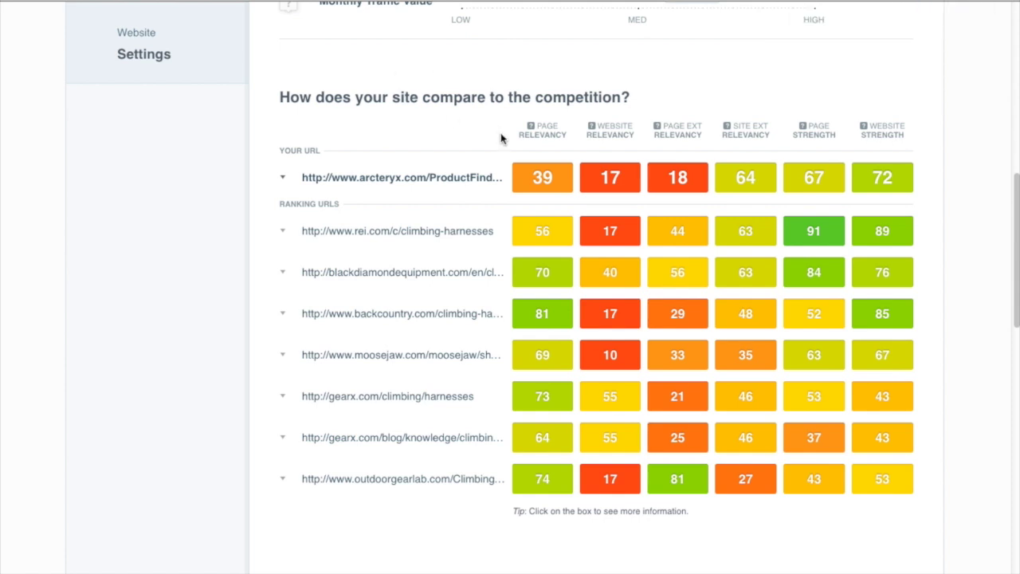
# Read the info popup for each relevancy and strength column header in the competitor table.
pyautogui.moveTo(541, 135)
pyautogui.moveTo(1013, 216); pyautogui.dragTo(1010, 198)
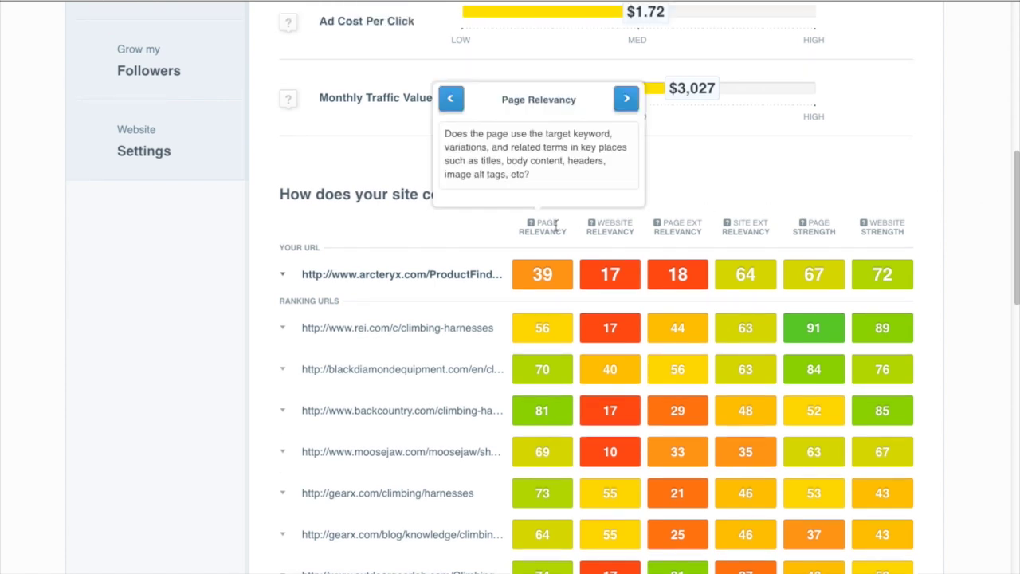
pyautogui.moveTo(600, 227)
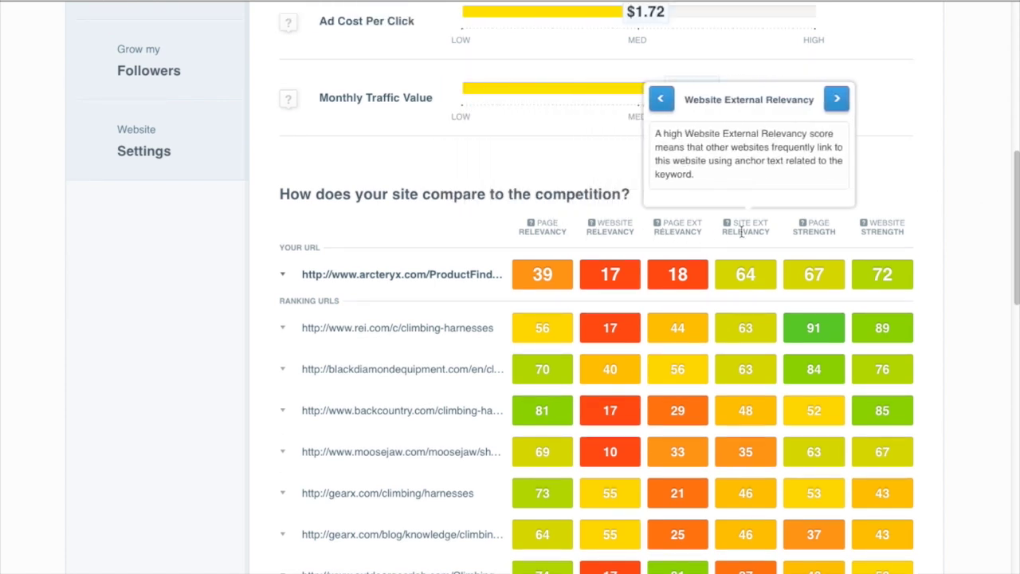
pyautogui.moveTo(795, 232)
pyautogui.moveTo(881, 233)
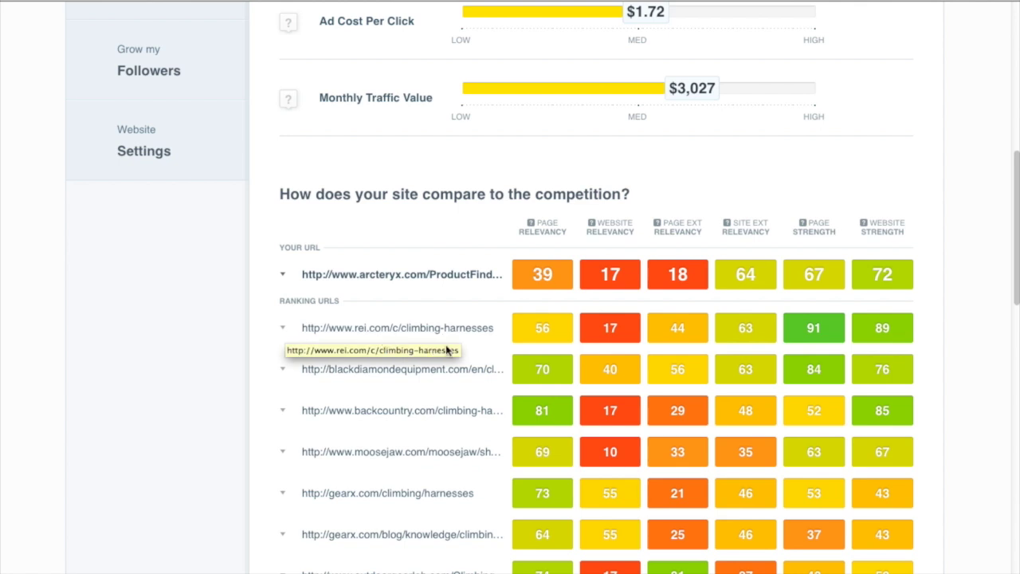
# Inspect rei.com's Page Strength details, noting the 72627 link count and 54.7 Page Authority.
pyautogui.click(832, 331)
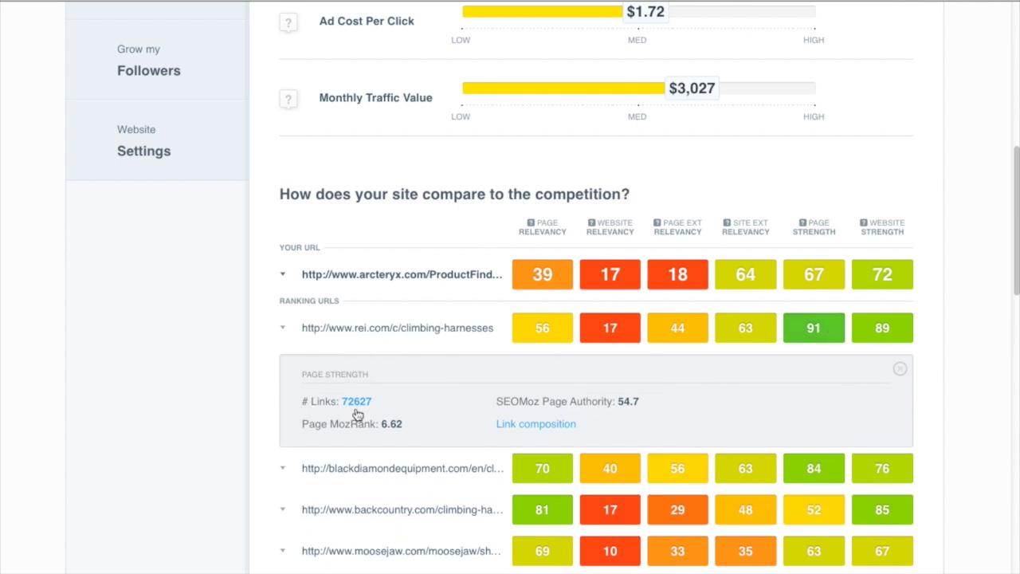
pyautogui.moveTo(389, 401); pyautogui.dragTo(342, 401)
pyautogui.click(334, 423)
pyautogui.click(512, 403)
pyautogui.moveTo(512, 404); pyautogui.dragTo(640, 401)
pyautogui.click(640, 402)
pyautogui.click(900, 370)
# Check rei.com's Website Strength details, then expand backcountry.com's 81 Page Relevancy breakdown.
pyautogui.click(893, 326)
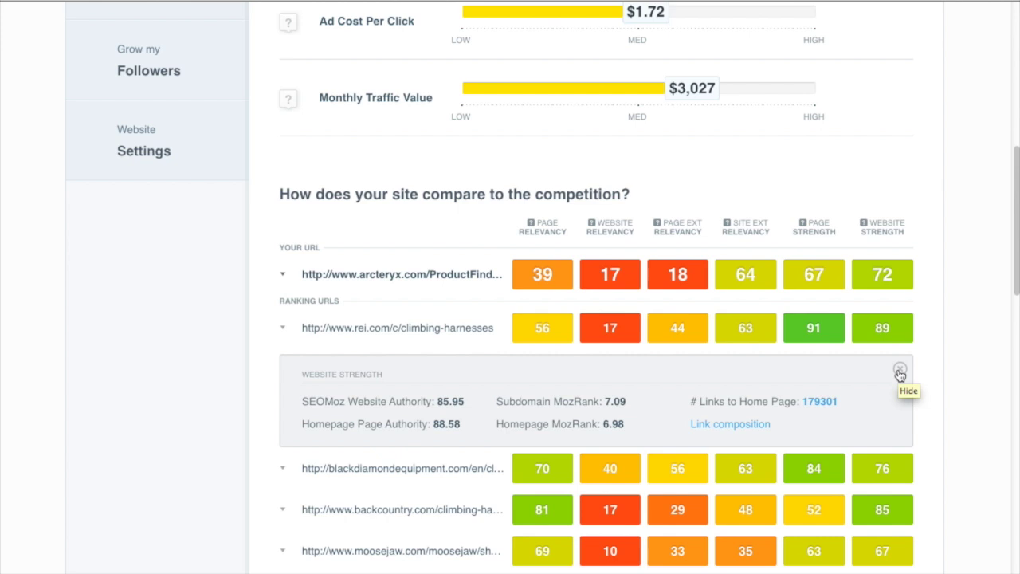
pyautogui.click(900, 373)
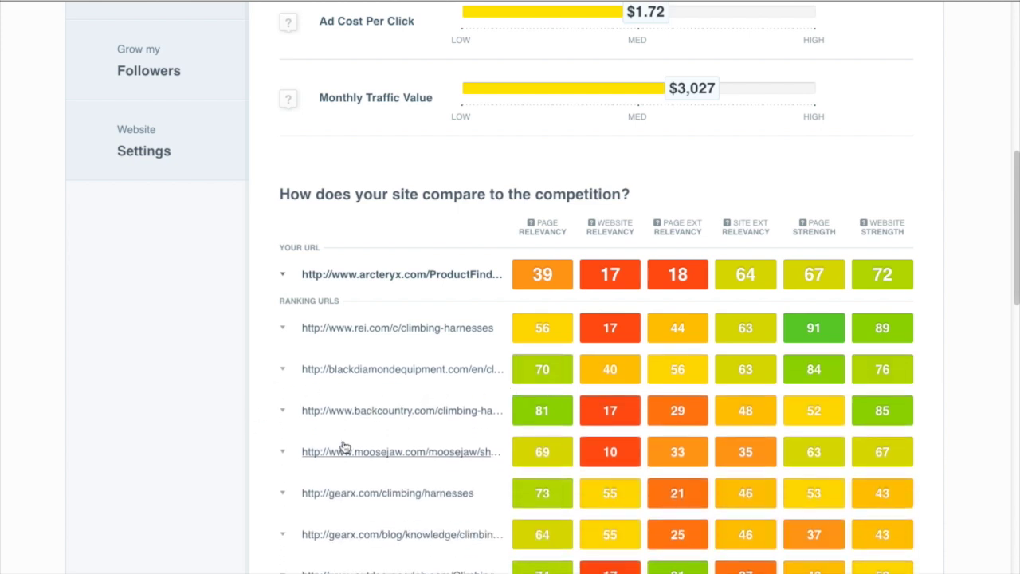
pyautogui.click(563, 419)
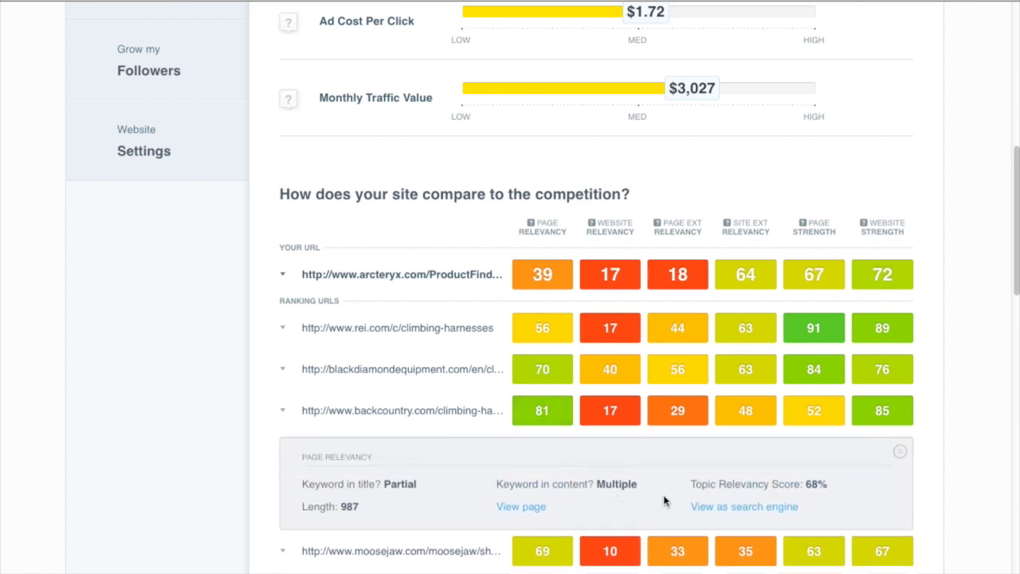
# Open backcountry.com's Climbing Harnesses page and browse its harness listings and sport harness guide.
pyautogui.click(536, 510)
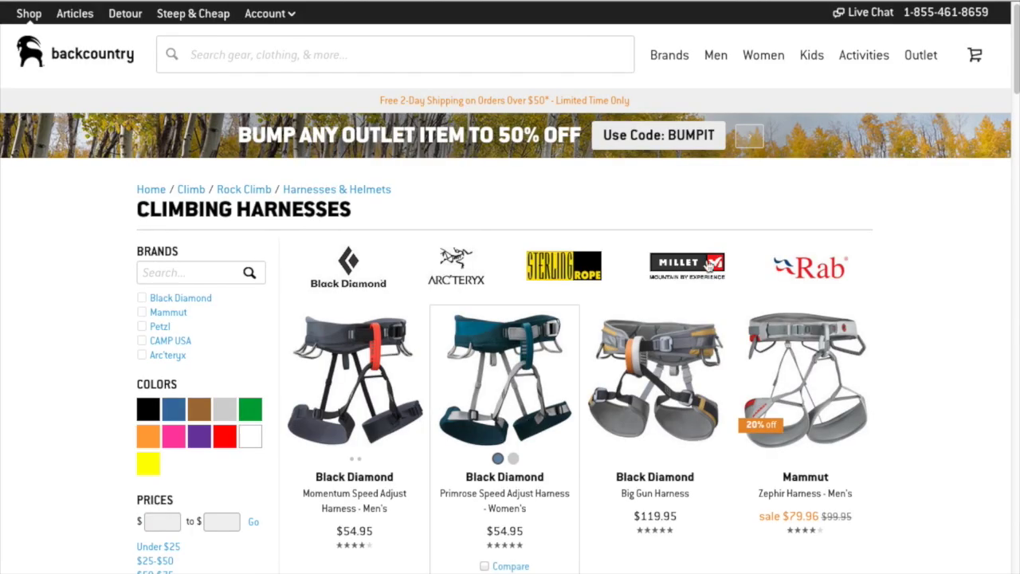
pyautogui.moveTo(1016, 86); pyautogui.dragTo(1005, 569)
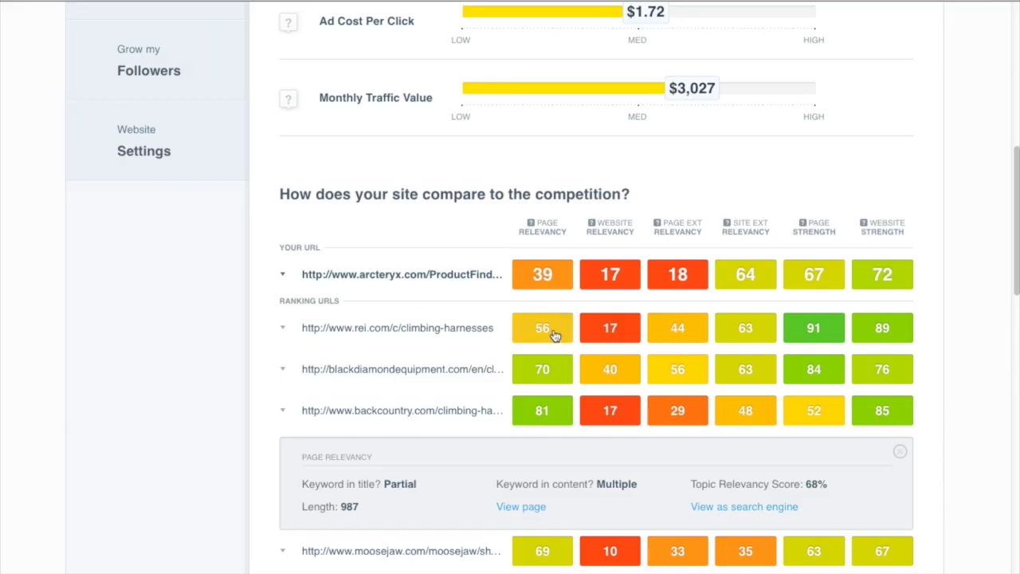
pyautogui.click(542, 330)
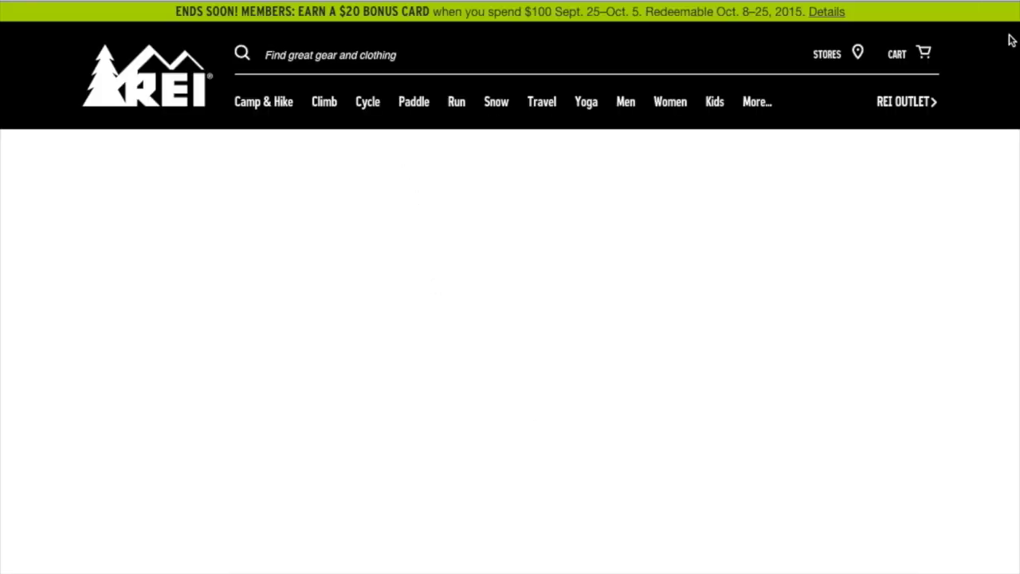
# Browse REI's Climbing Harnesses listing of 33 matches with its brand, feature and size filters.
pyautogui.moveTo(1017, 45); pyautogui.dragTo(1016, 119)
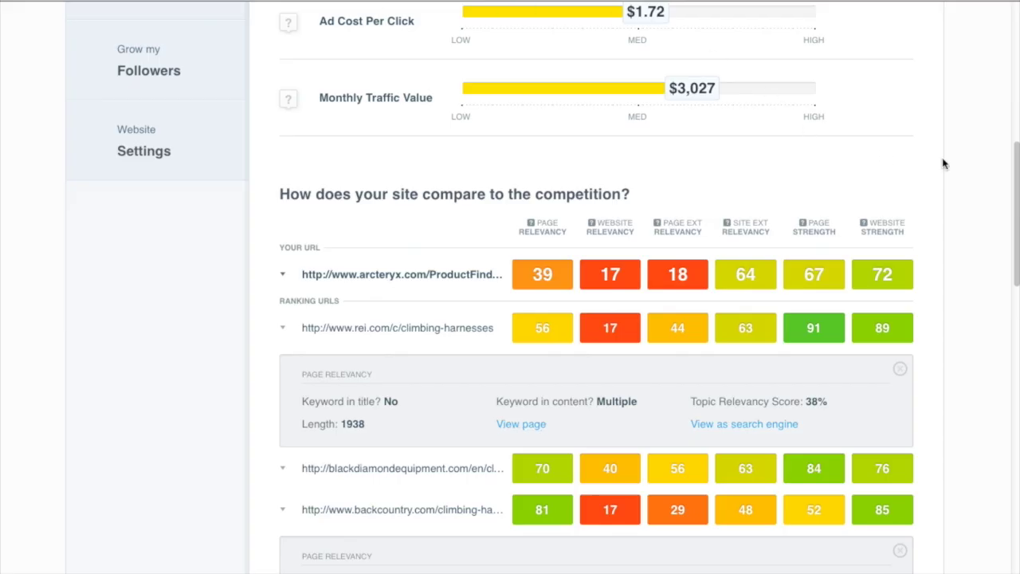
# Scroll through the rei.com and backcountry.com Page Relevancy panels: rei.com has no title match, 38% topic relevancy.
pyautogui.moveTo(1015, 237); pyautogui.dragTo(1015, 271)
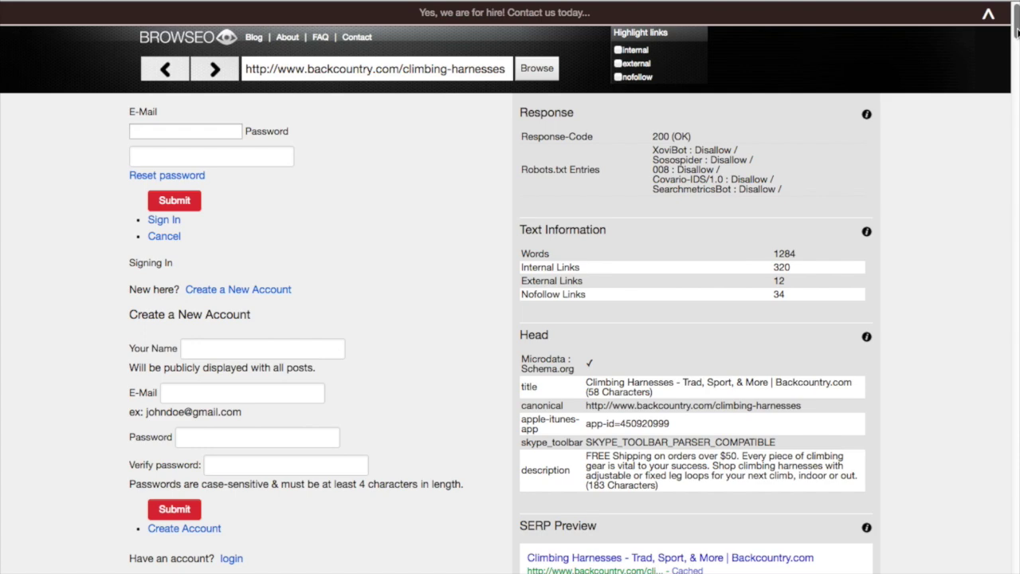
# Scroll Browseo's view of backcountry.com (1284 words, 320 internal links) through headings and product list.
pyautogui.moveTo(1016, 31); pyautogui.dragTo(997, 125)
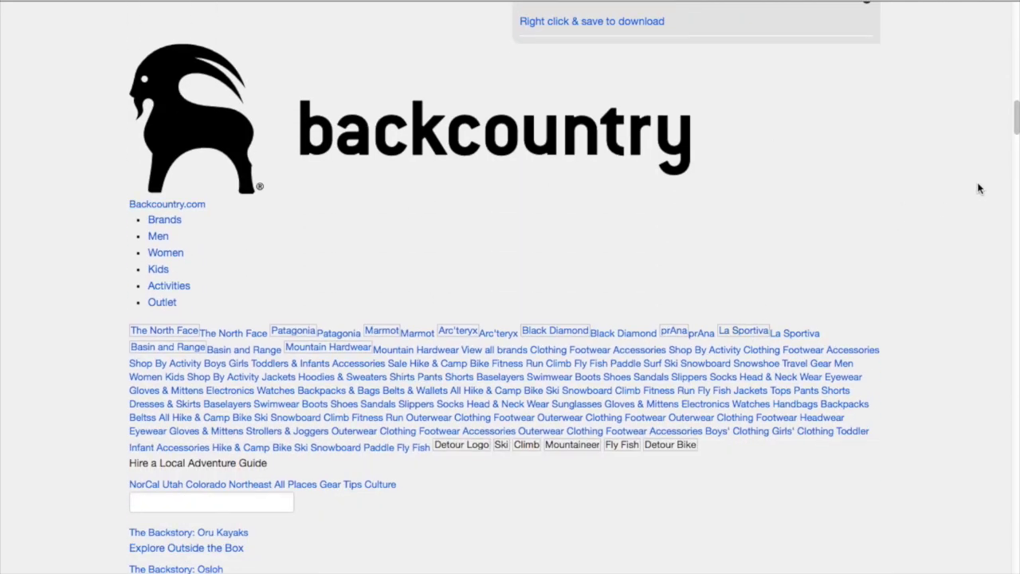
pyautogui.moveTo(1012, 128); pyautogui.dragTo(1015, 171)
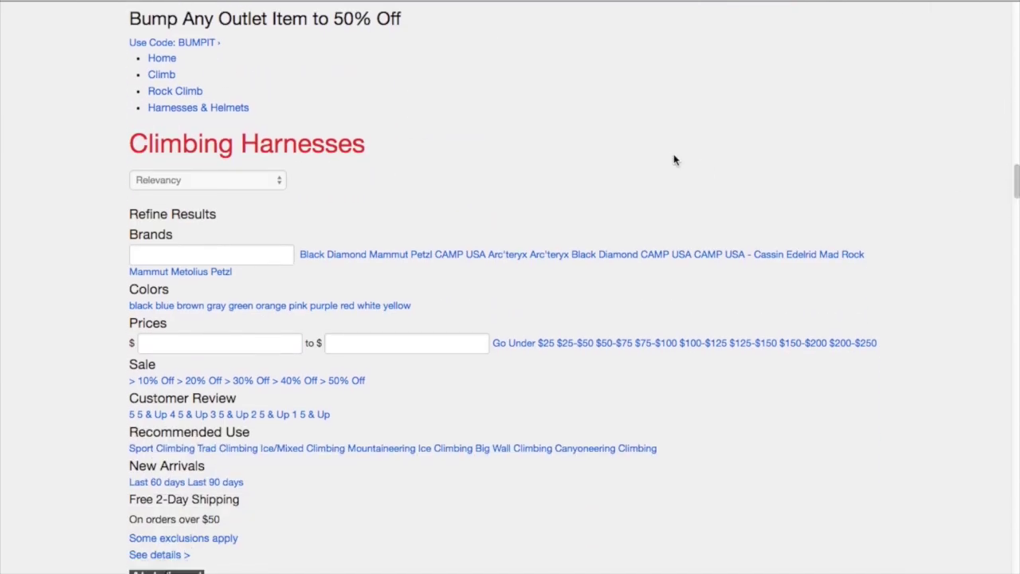
pyautogui.moveTo(148, 140); pyautogui.dragTo(360, 140)
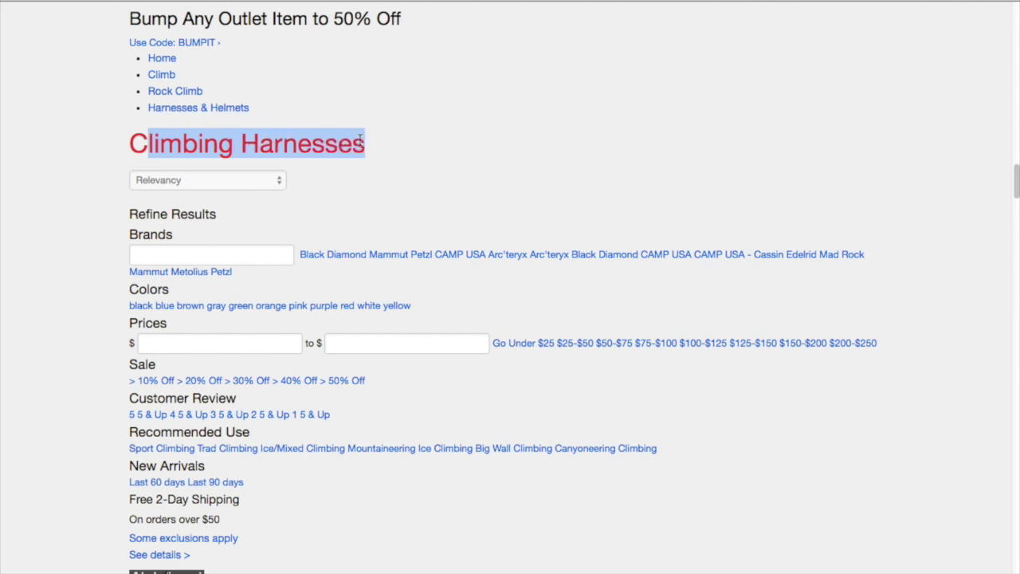
pyautogui.click(361, 141)
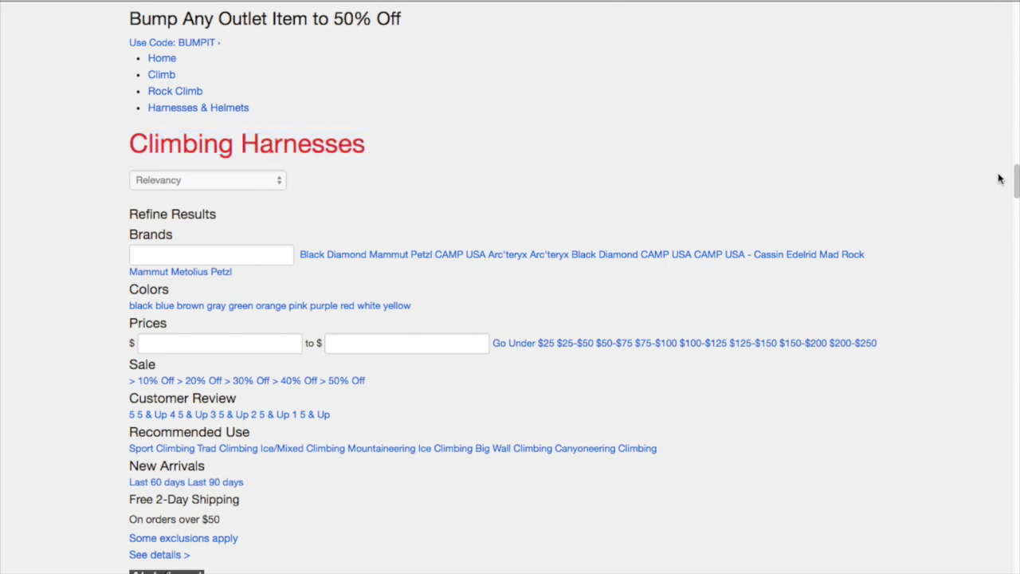
pyautogui.moveTo(1016, 189); pyautogui.dragTo(1015, 221)
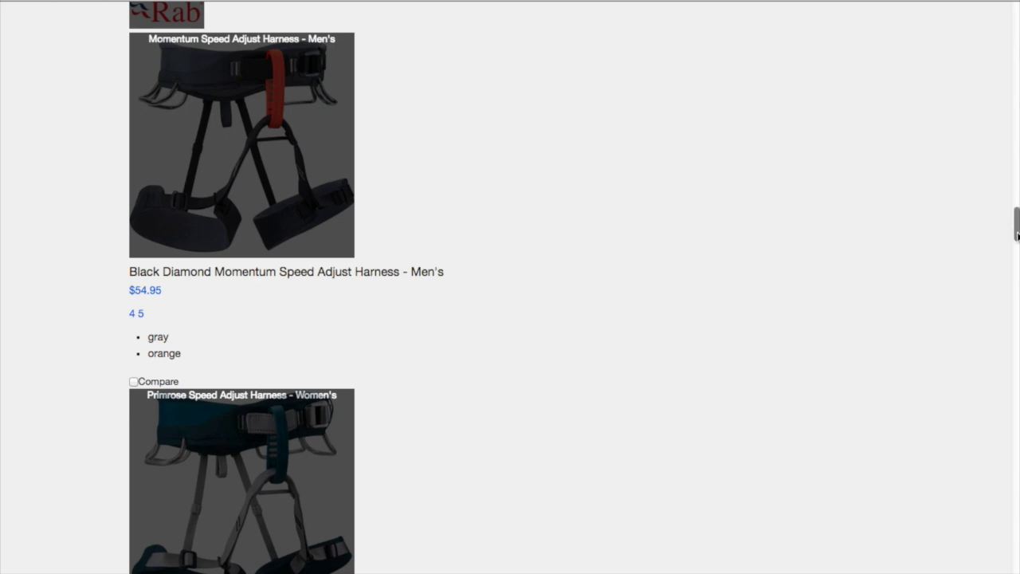
pyautogui.moveTo(1012, 225); pyautogui.dragTo(1014, 461)
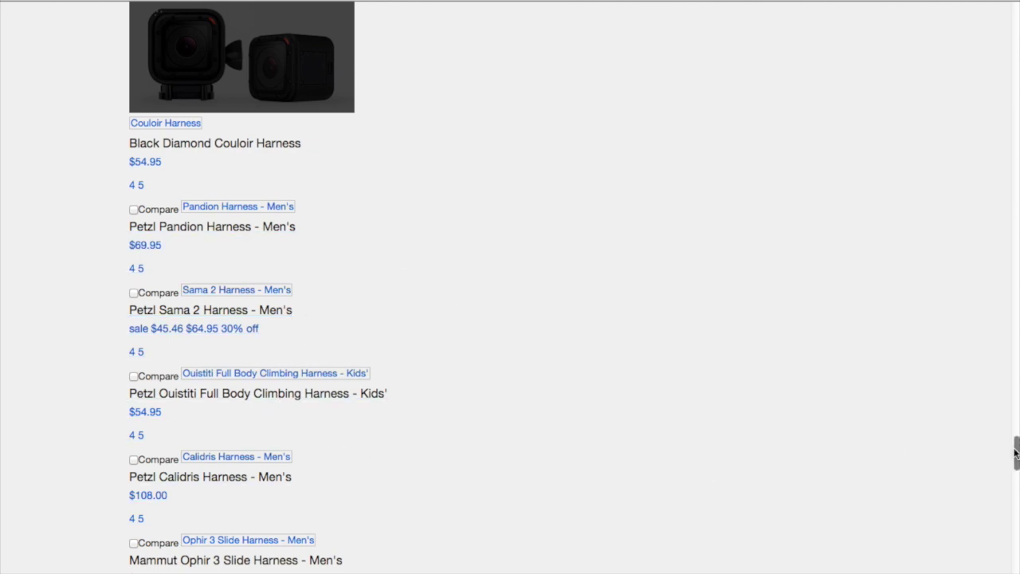
# Read on to the How to Buy a Climbing Harness guide, selecting its Sport and Bigwall/Trad text.
pyautogui.moveTo(1016, 452); pyautogui.dragTo(1014, 573)
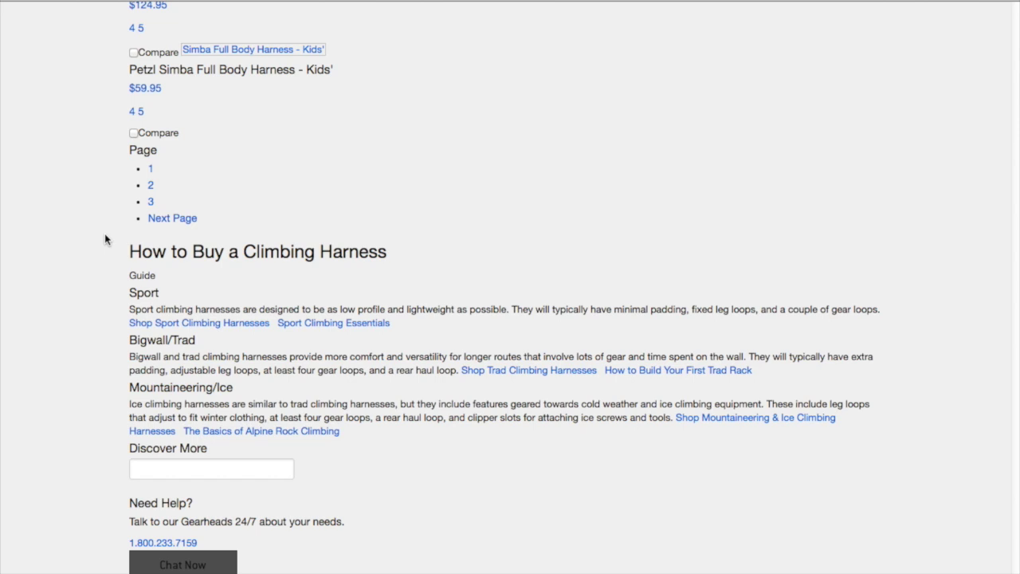
pyautogui.moveTo(129, 249); pyautogui.dragTo(409, 258)
pyautogui.click(409, 257)
pyautogui.moveTo(142, 294); pyautogui.dragTo(396, 367)
pyautogui.click(396, 367)
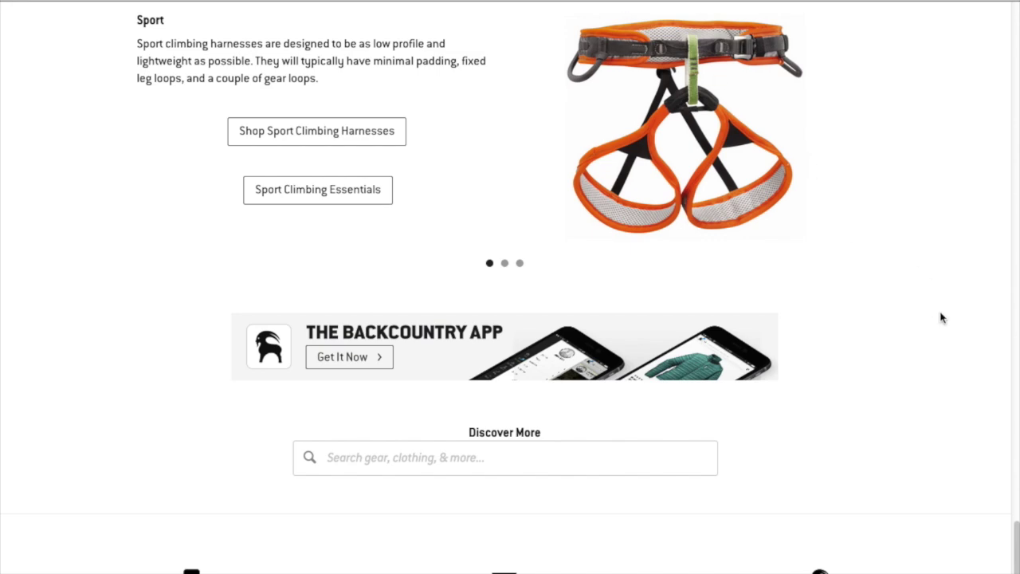
# Flip the live harness guide through Bigwall/Trad and Mountaineering/Ice slides back to Sport.
pyautogui.moveTo(1017, 558); pyautogui.dragTo(945, 398)
pyautogui.click(504, 477)
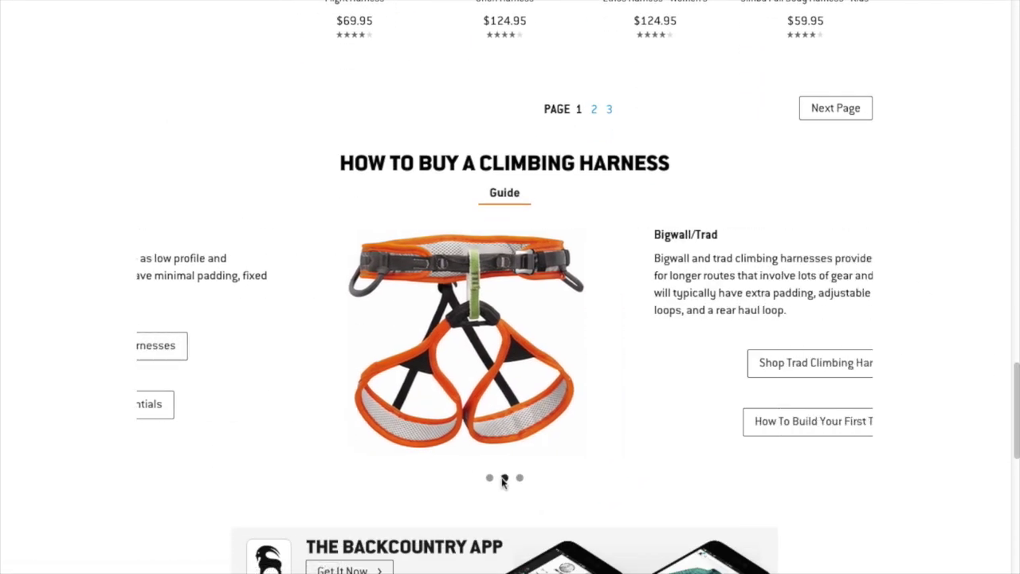
pyautogui.click(519, 479)
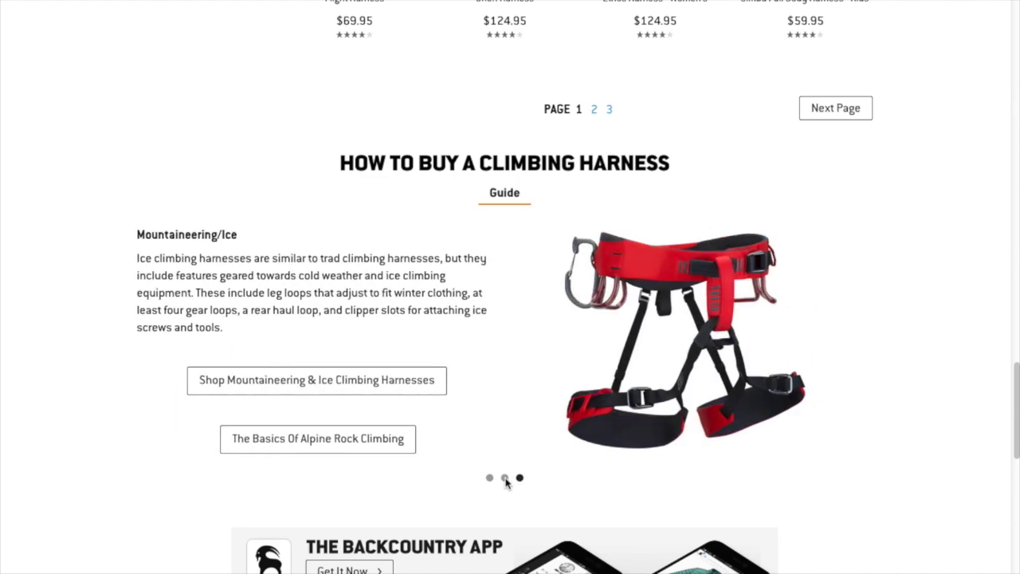
pyautogui.click(490, 477)
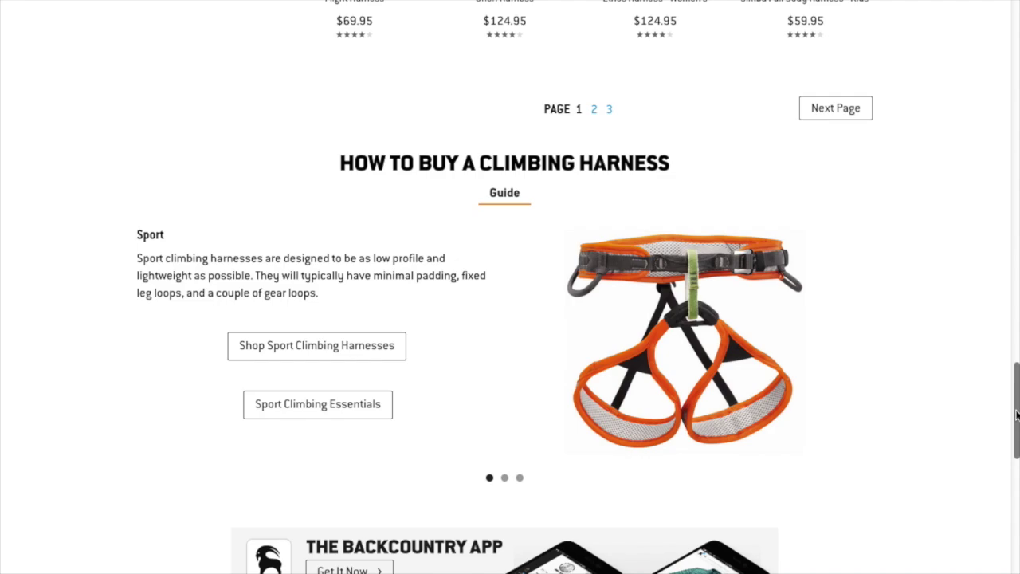
pyautogui.moveTo(1016, 414); pyautogui.dragTo(1008, 24)
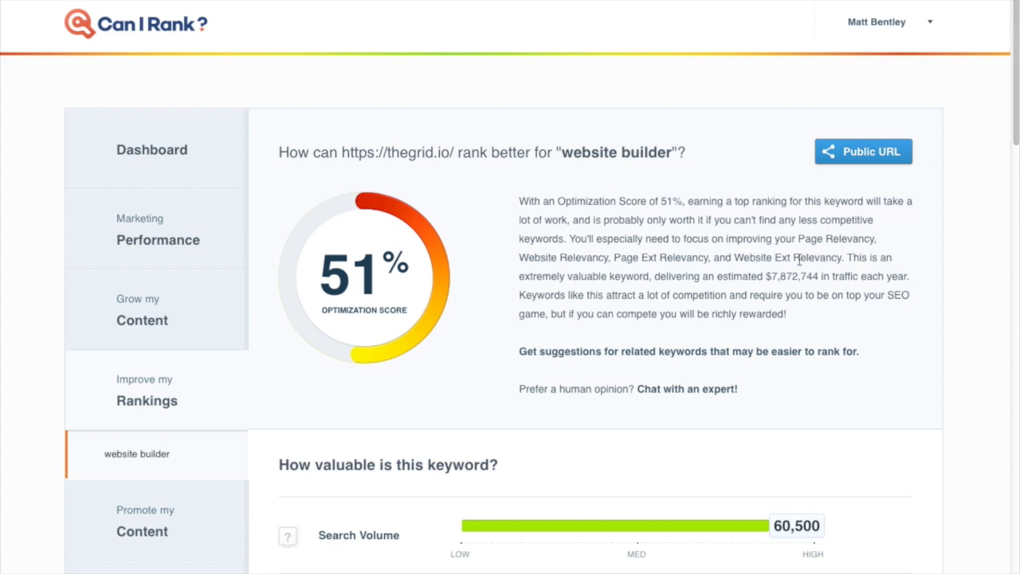
# Highlight the $7,872,744 yearly traffic value, then scroll to the $27.11 per-click figures and competitor table.
pyautogui.moveTo(767, 276); pyautogui.dragTo(819, 275)
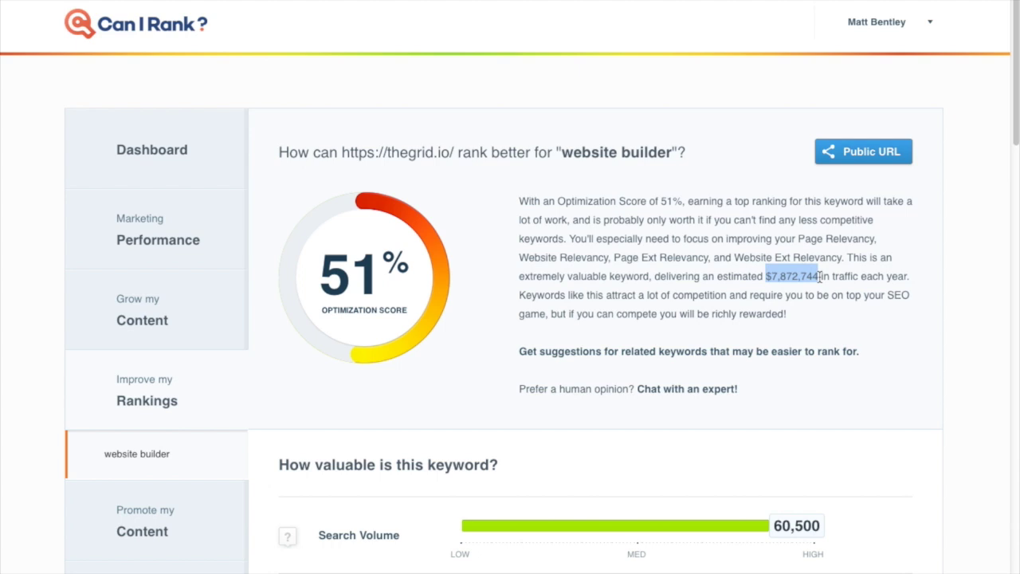
pyautogui.click(821, 275)
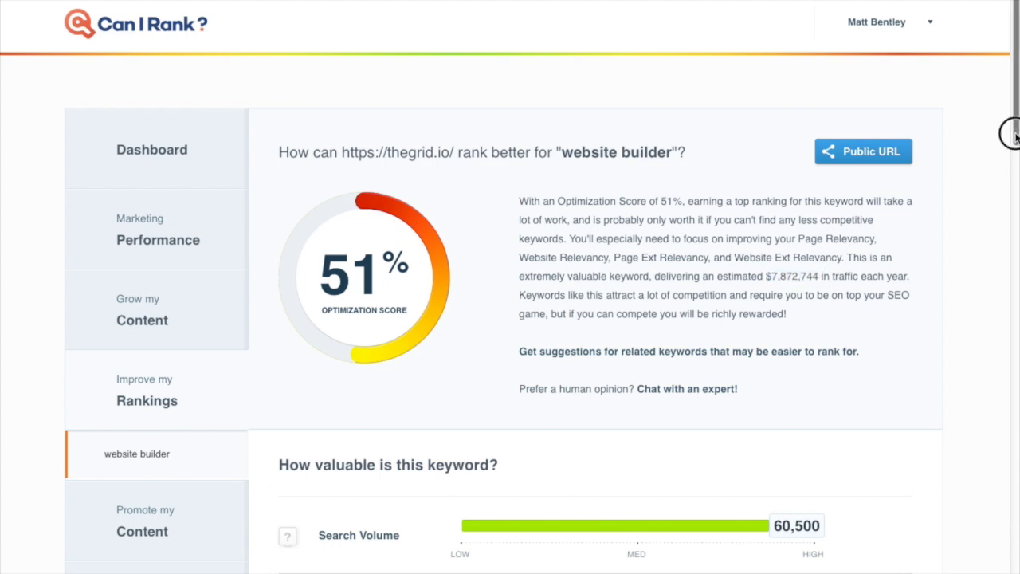
pyautogui.moveTo(1014, 136); pyautogui.dragTo(1012, 221)
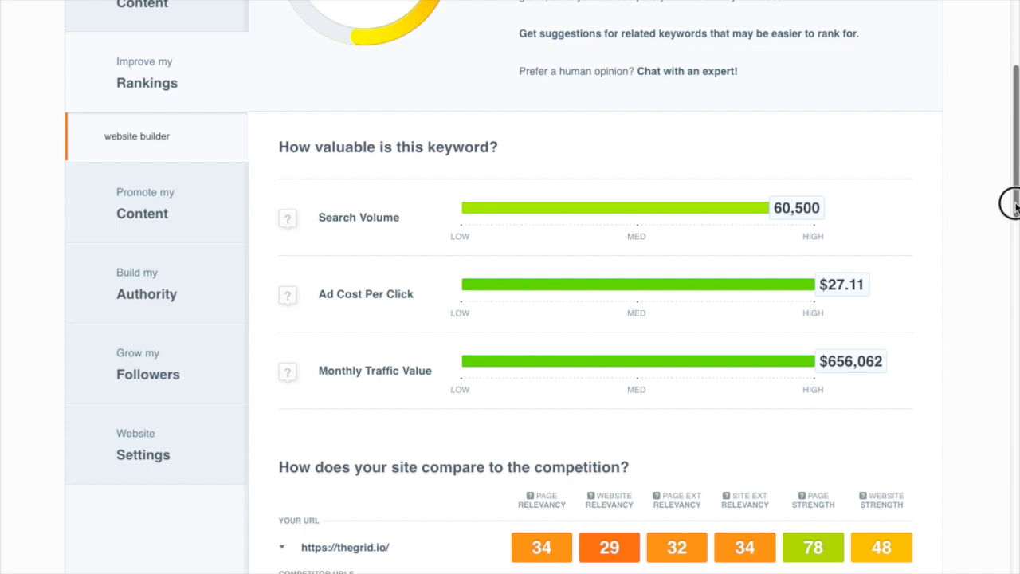
pyautogui.moveTo(1009, 202); pyautogui.dragTo(1017, 275)
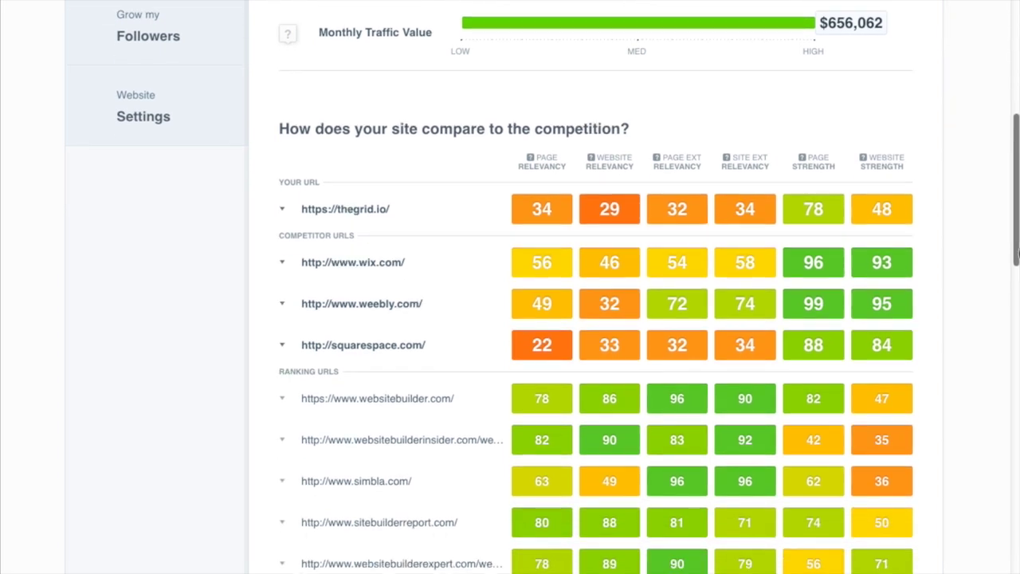
# Scroll down to the full comparison table, where websitebuilder.com leads with 78 page and 86 website relevancy.
pyautogui.moveTo(1016, 251); pyautogui.dragTo(1016, 266)
pyautogui.scroll(-2, 510, 287)
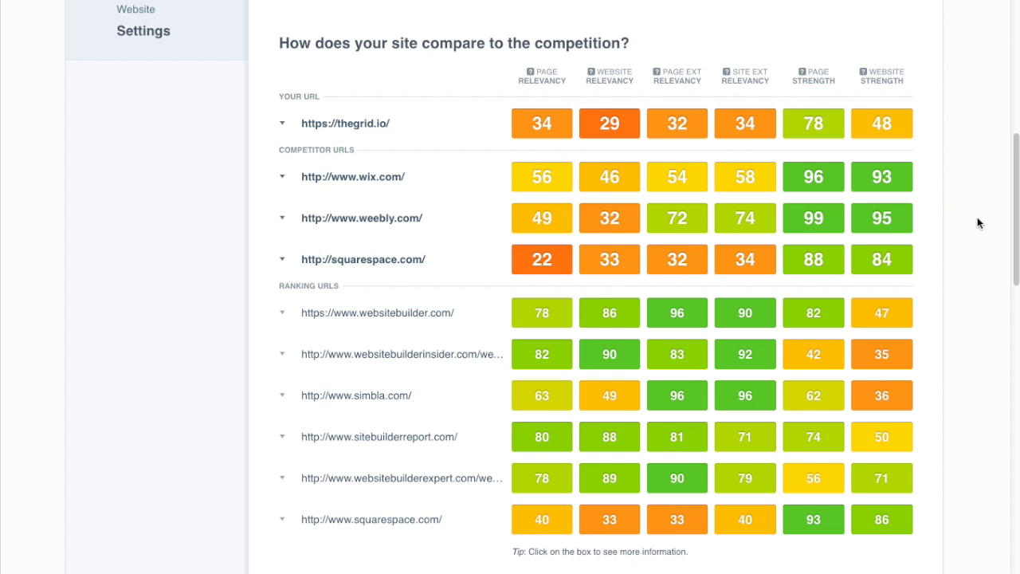
pyautogui.scroll(1, 1018, 224)
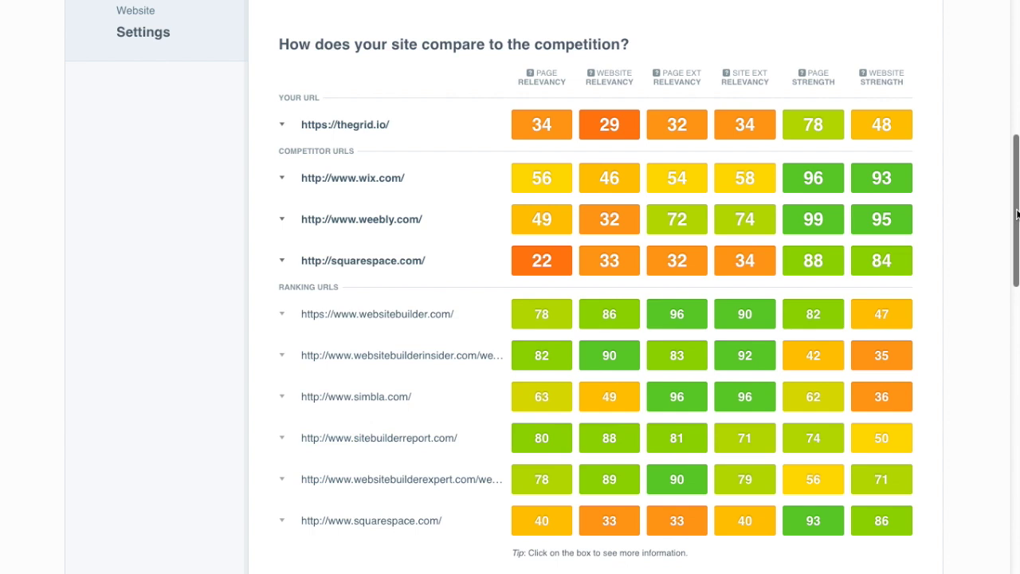
pyautogui.click(1017, 212)
pyautogui.moveTo(1017, 212); pyautogui.dragTo(1015, 264)
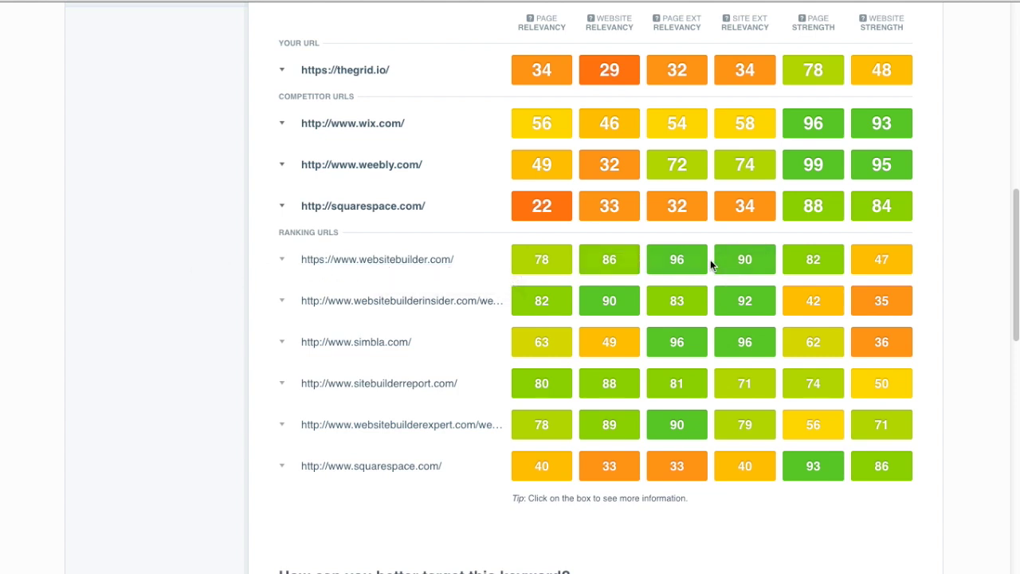
pyautogui.click(613, 262)
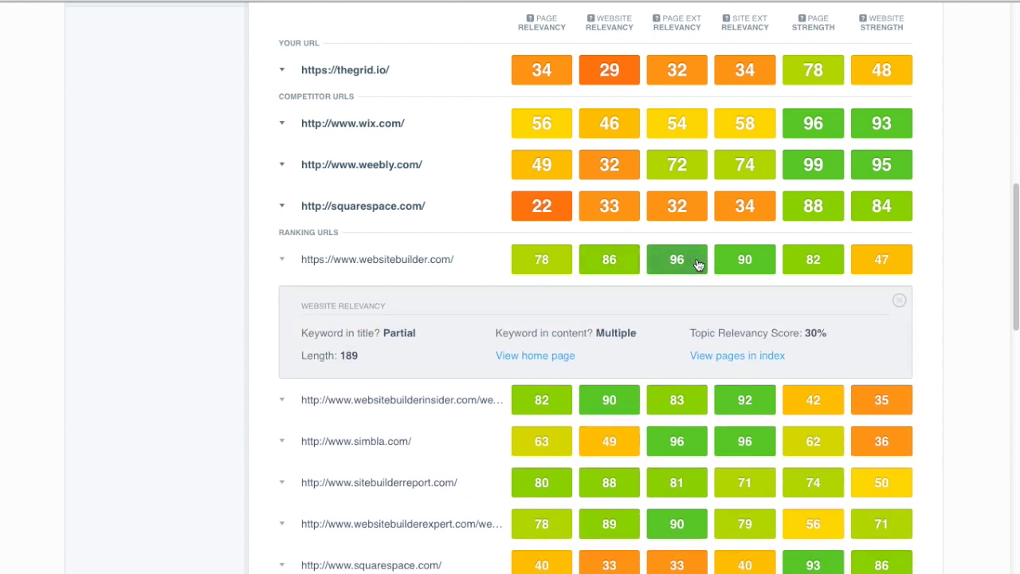
pyautogui.click(696, 262)
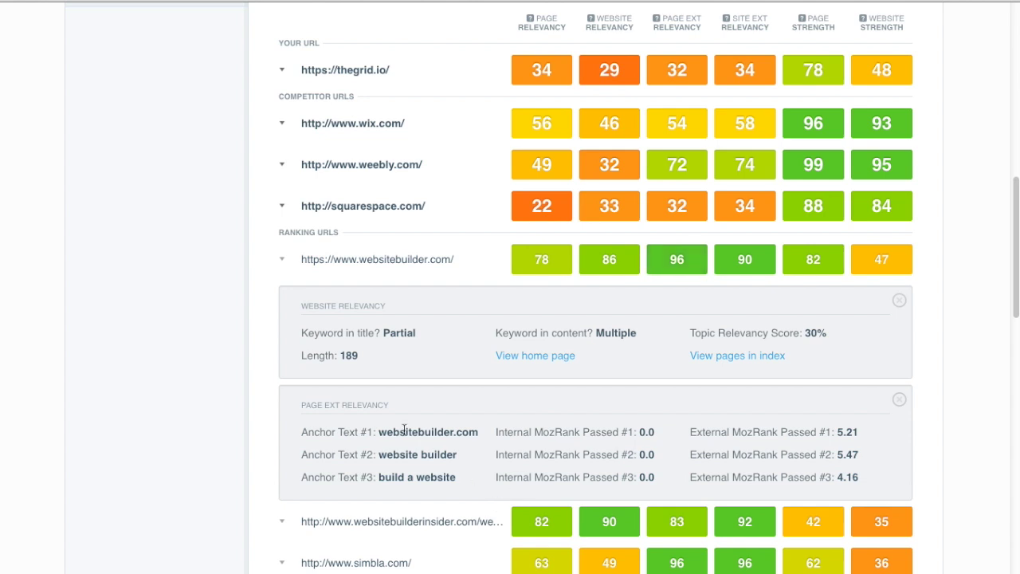
pyautogui.click(742, 270)
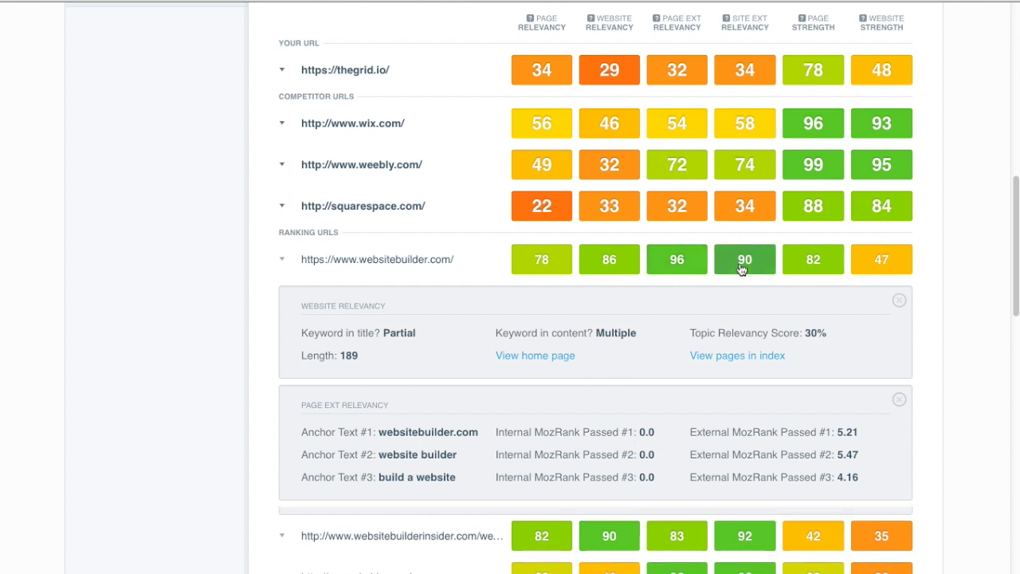
pyautogui.click(901, 399)
pyautogui.click(904, 398)
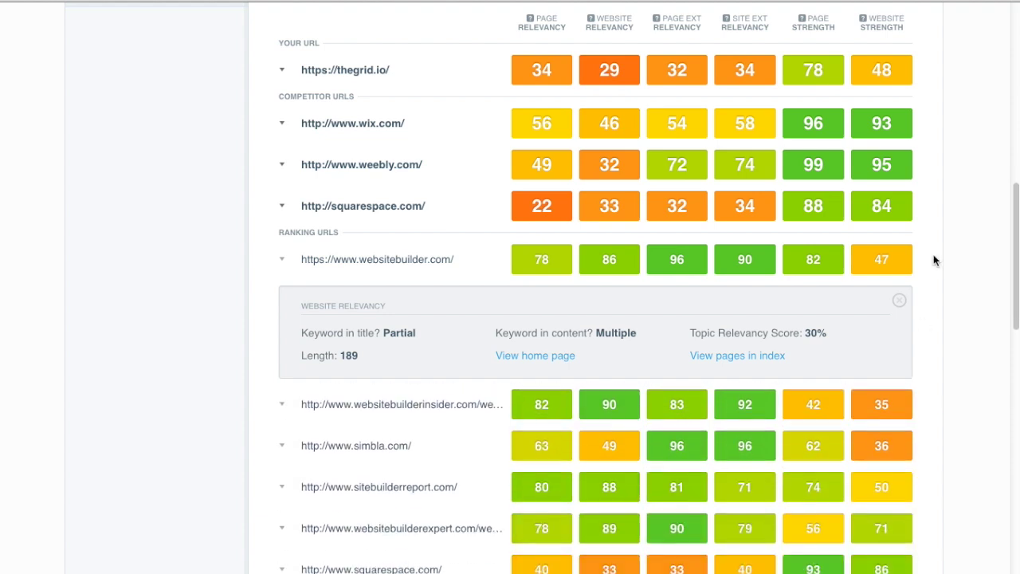
pyautogui.click(904, 303)
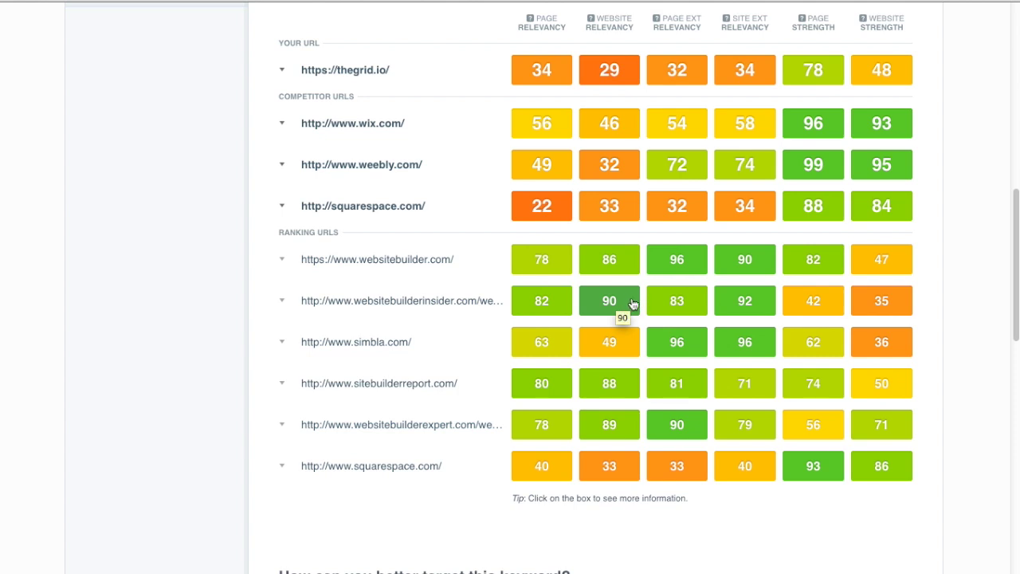
pyautogui.click(741, 302)
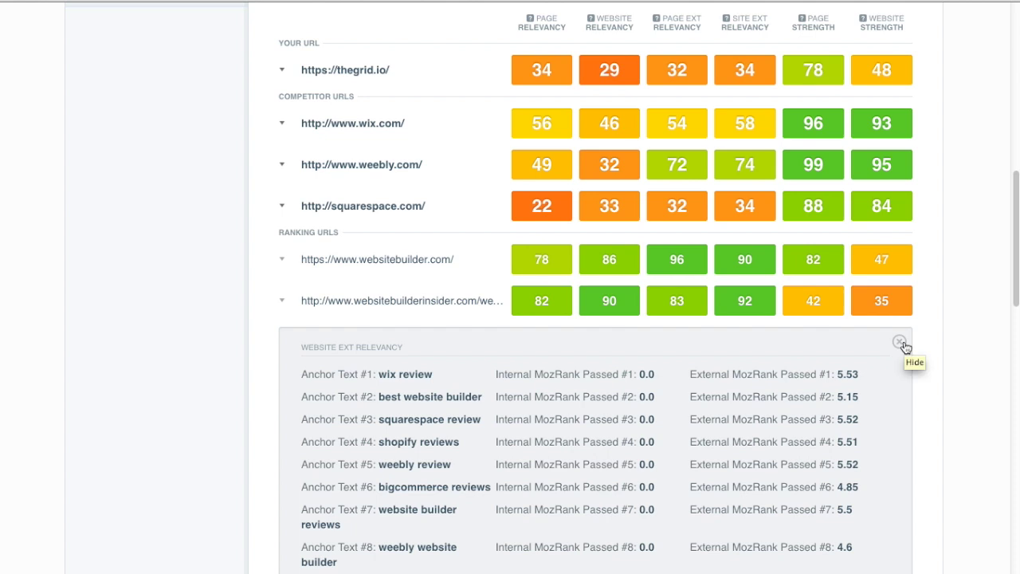
pyautogui.click(903, 343)
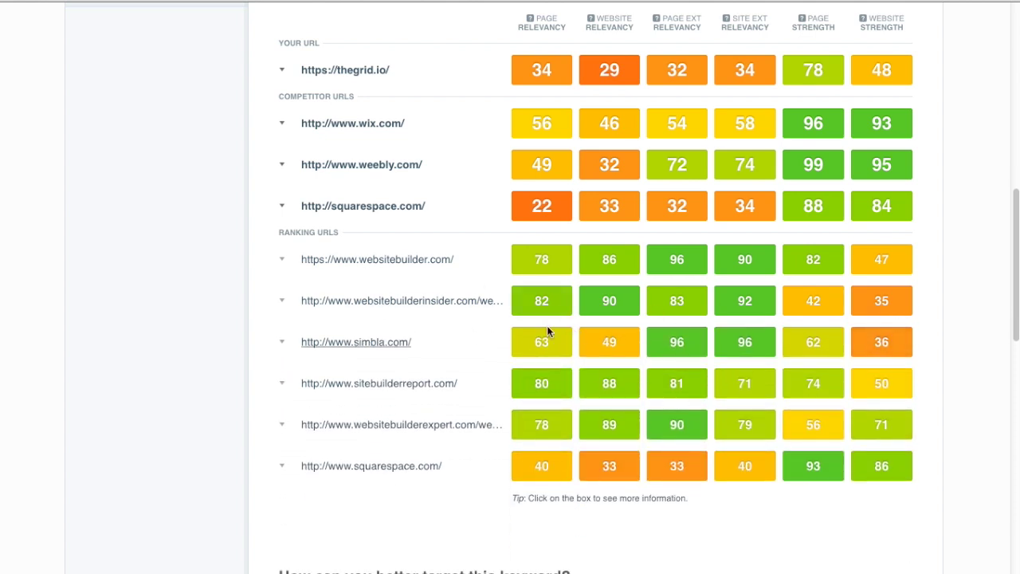
pyautogui.click(887, 305)
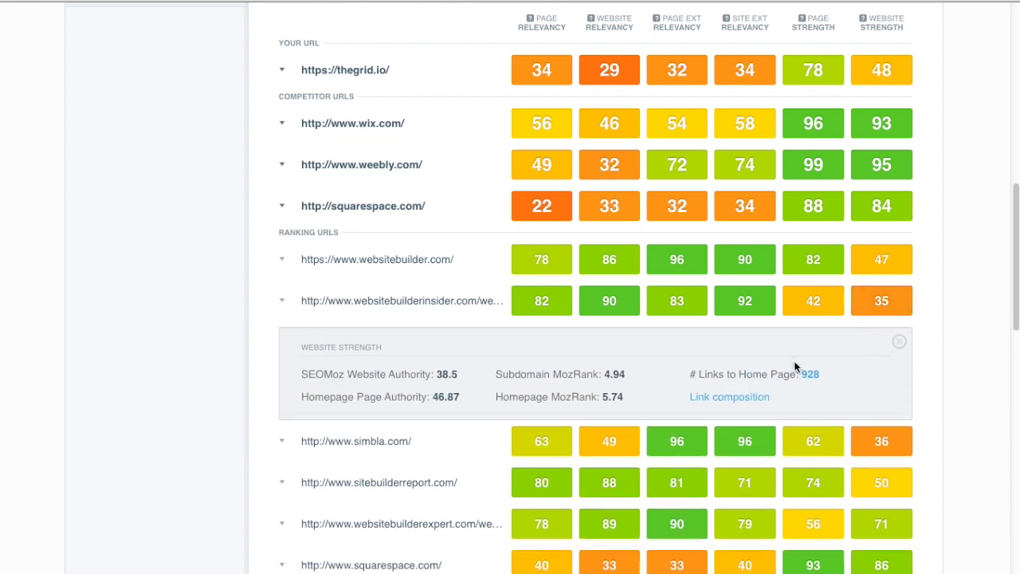
pyautogui.moveTo(764, 374); pyautogui.dragTo(826, 378)
pyautogui.click(826, 378)
pyautogui.click(899, 341)
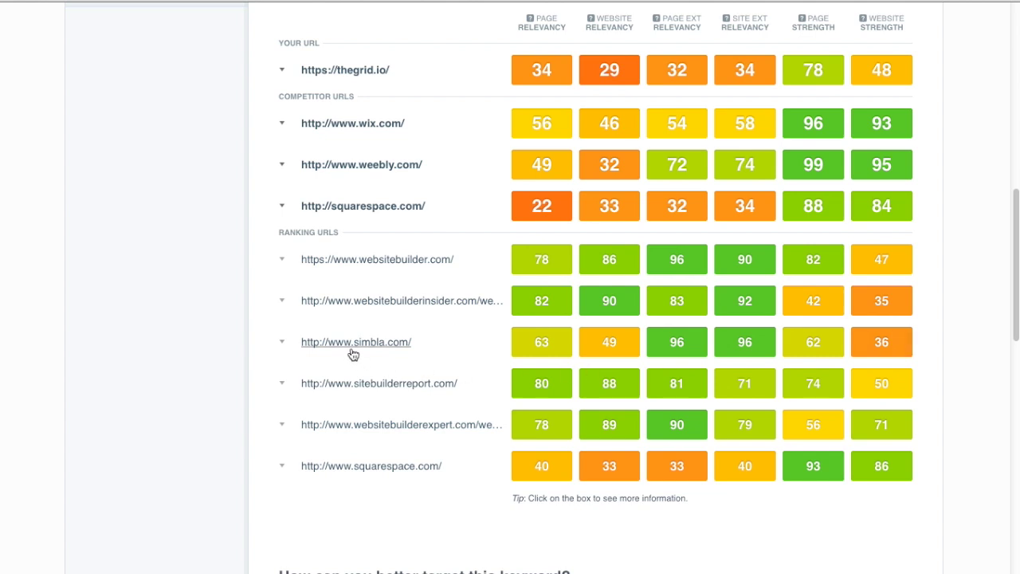
# Expand simbla.com's Page Relevancy (63), Page Ext Relevancy (96) and Website Ext Relevancy (96) panels.
pyautogui.click(556, 350)
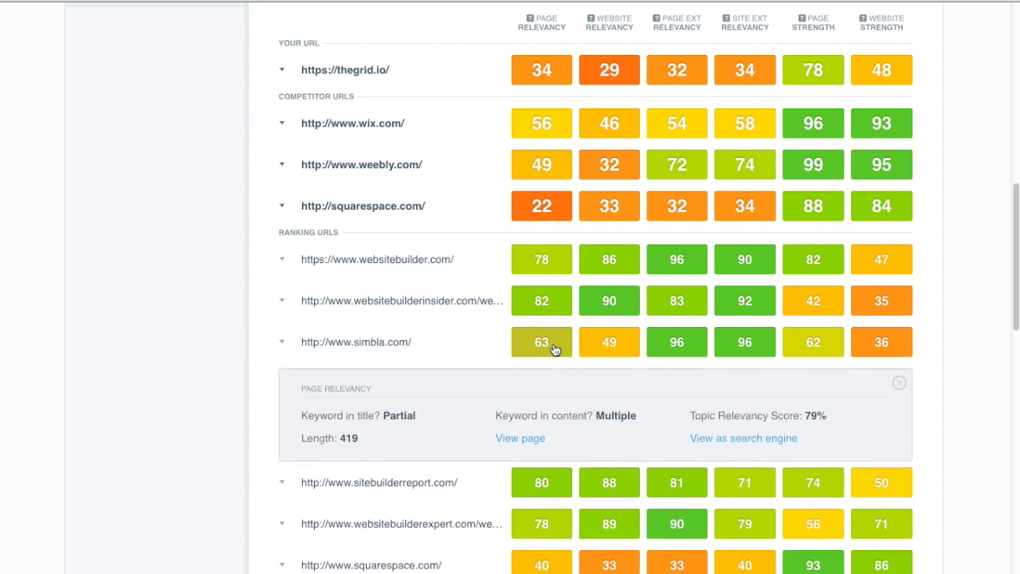
pyautogui.click(689, 351)
pyautogui.click(736, 344)
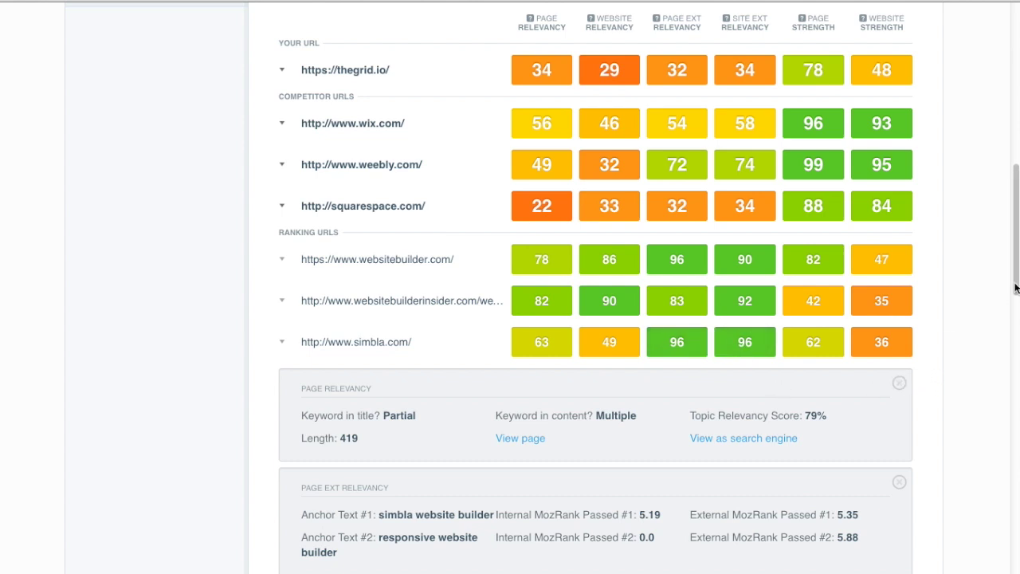
pyautogui.moveTo(1014, 283); pyautogui.dragTo(1018, 348)
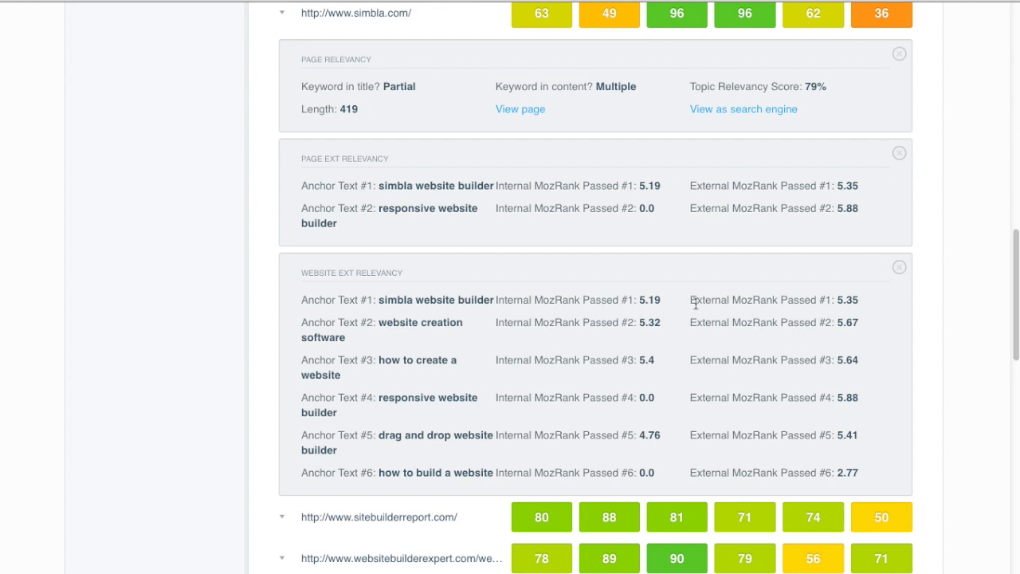
# Highlight the anchor texts 'simbla website builder', 'how to create a website' and 'responsive website builder'.
pyautogui.moveTo(376, 299); pyautogui.dragTo(495, 298)
pyautogui.click(495, 298)
pyautogui.tripleClick(377, 358)
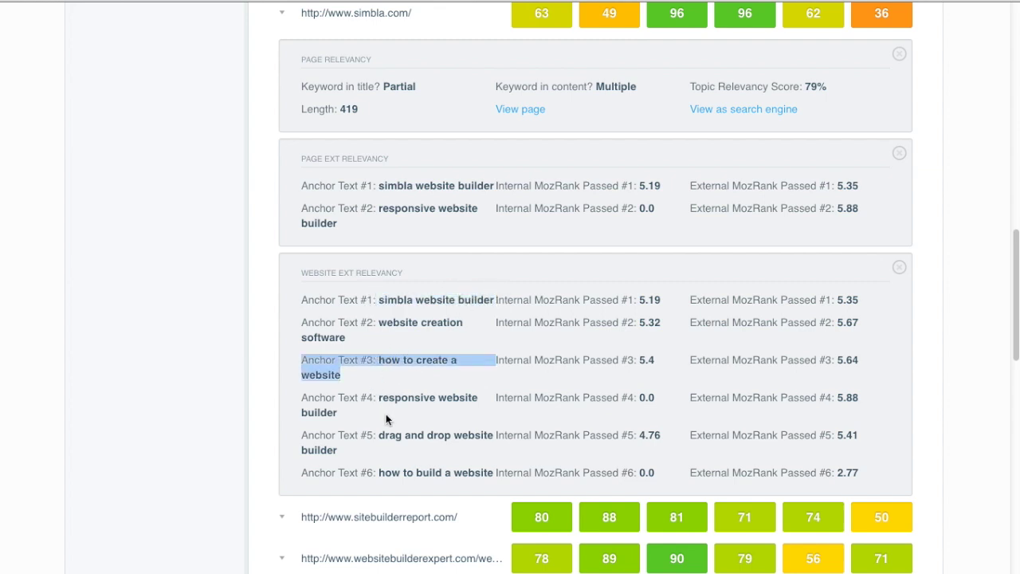
pyautogui.moveTo(381, 396); pyautogui.dragTo(337, 412)
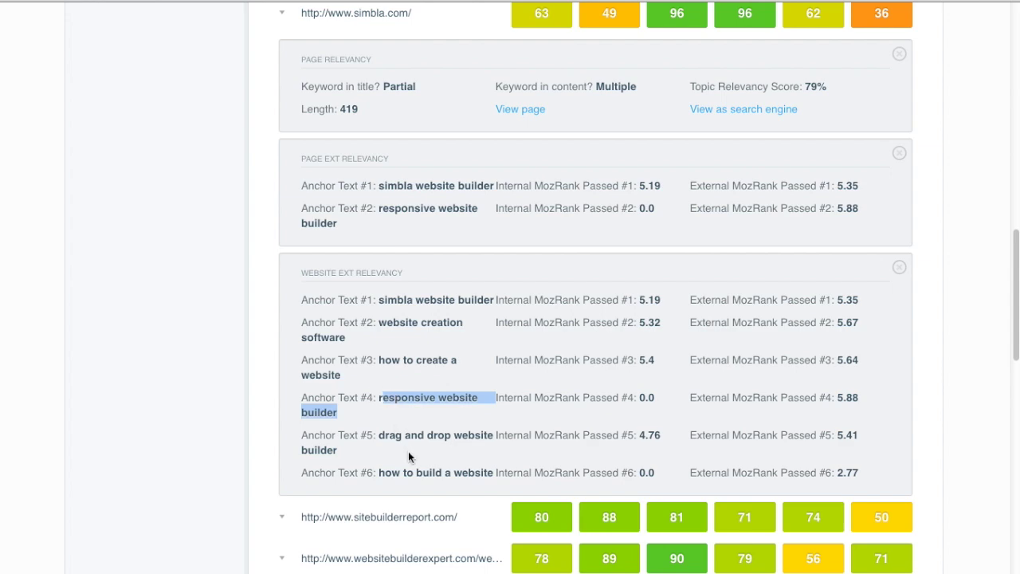